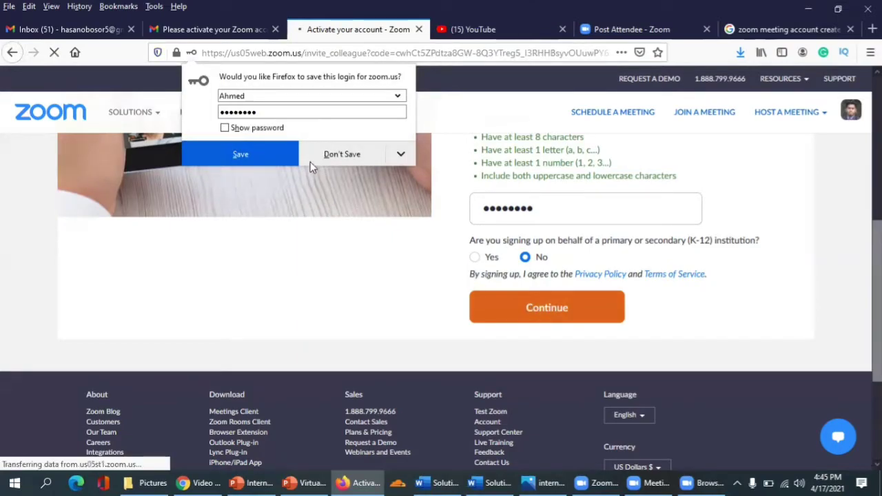
Step: Save the Zoom login in the browser after completing the activation form
click(246, 127)
Step: Dismiss the save-login prompt, review the Invite Colleagues page, and open the account menu
click(245, 157)
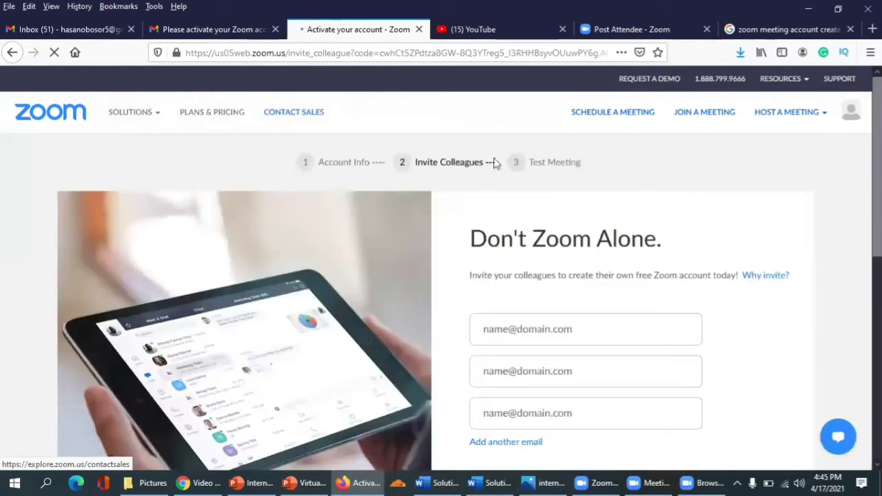
scroll(672, 187, down, 2)
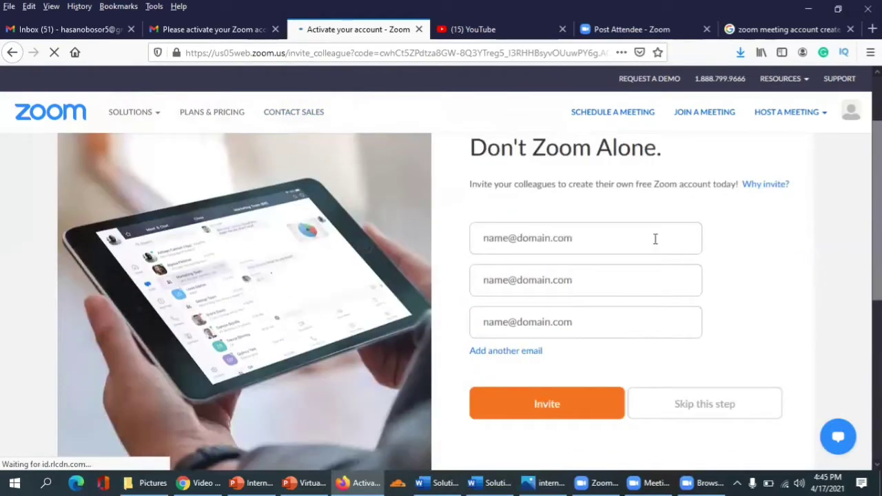
scroll(656, 239, down, 1)
scroll(541, 198, up, 3)
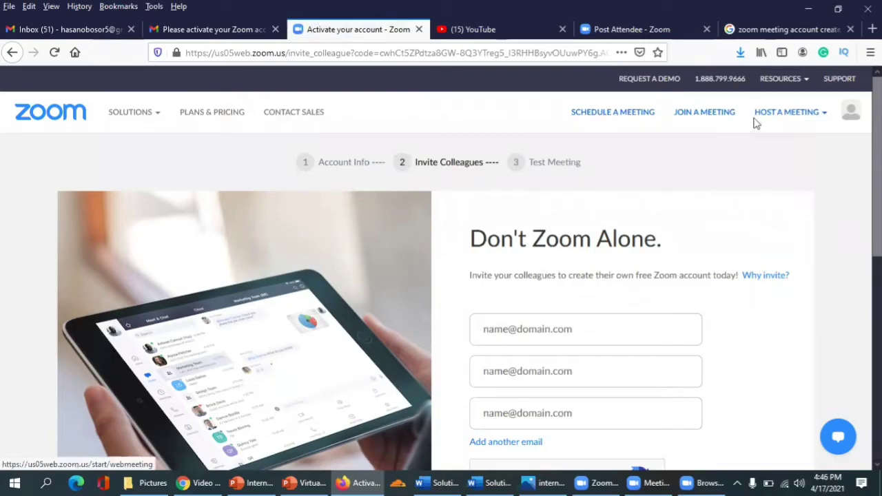
mouse_move(790, 119)
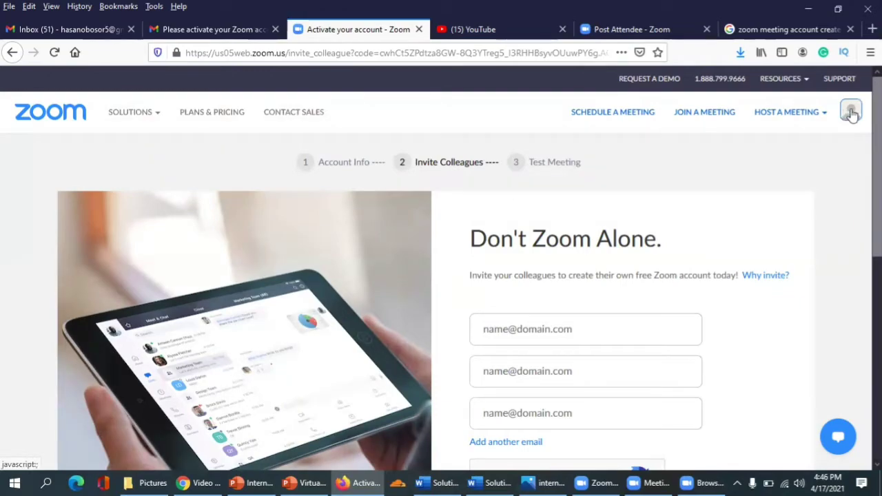
click(852, 114)
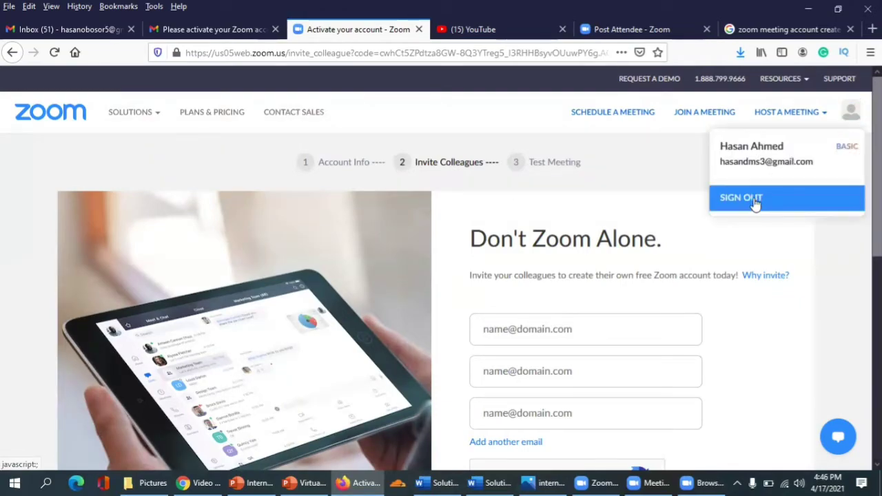
Step: Open My Profile, close the All About Zoom popup, and review the Basic licence details
click(772, 149)
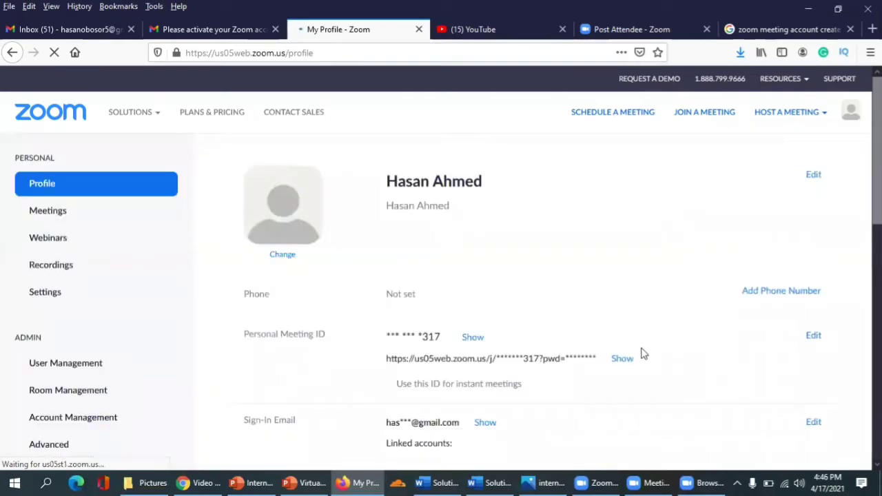
scroll(626, 353, down, 3)
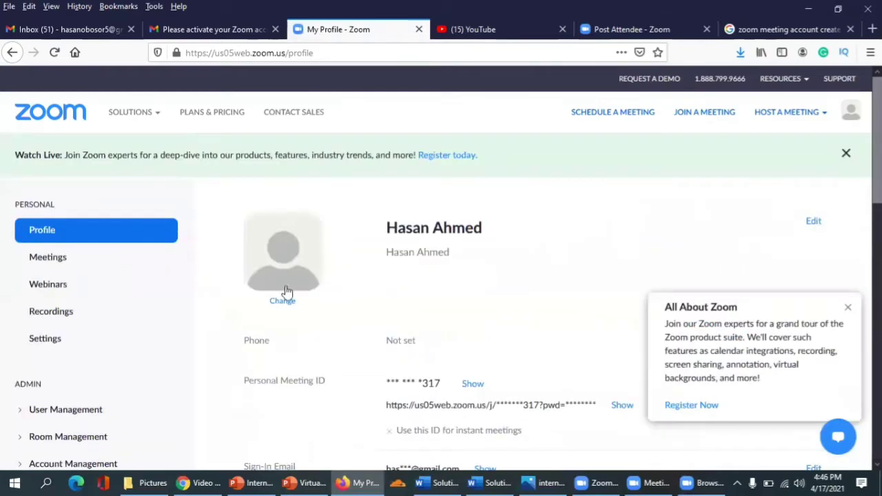
click(847, 308)
scroll(569, 378, down, 3)
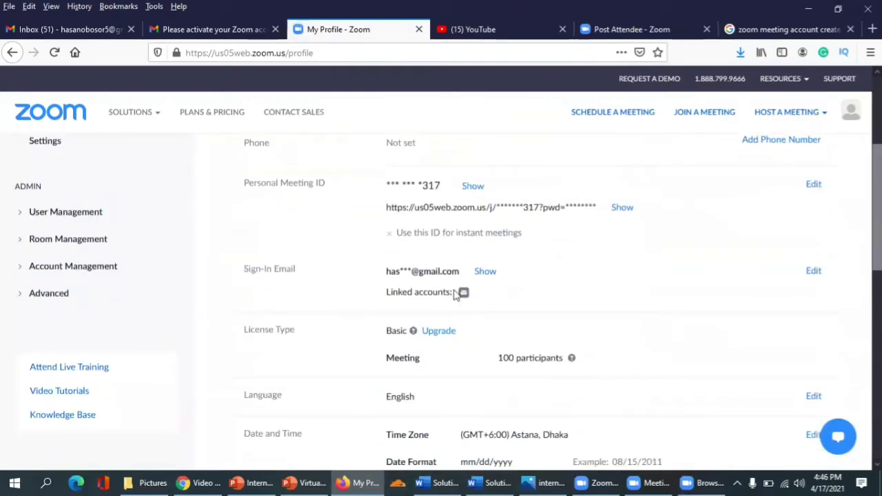
scroll(383, 275, up, 1)
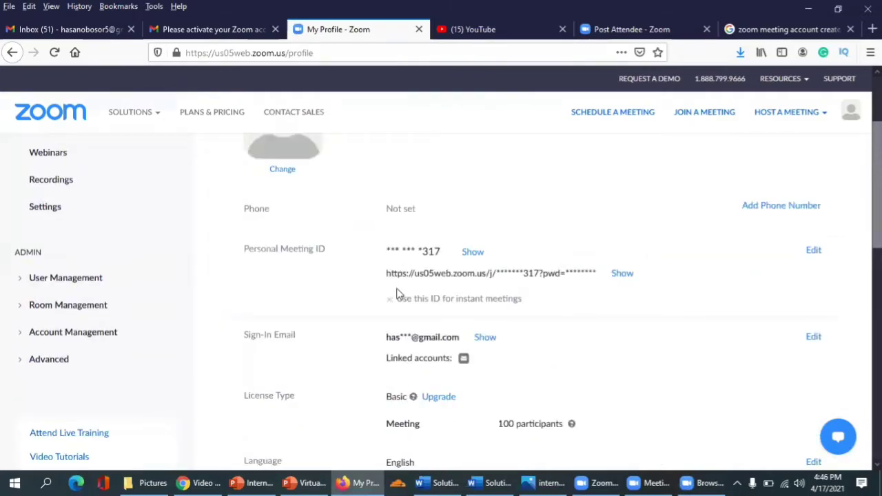
scroll(476, 299, down, 10)
scroll(454, 285, down, 3)
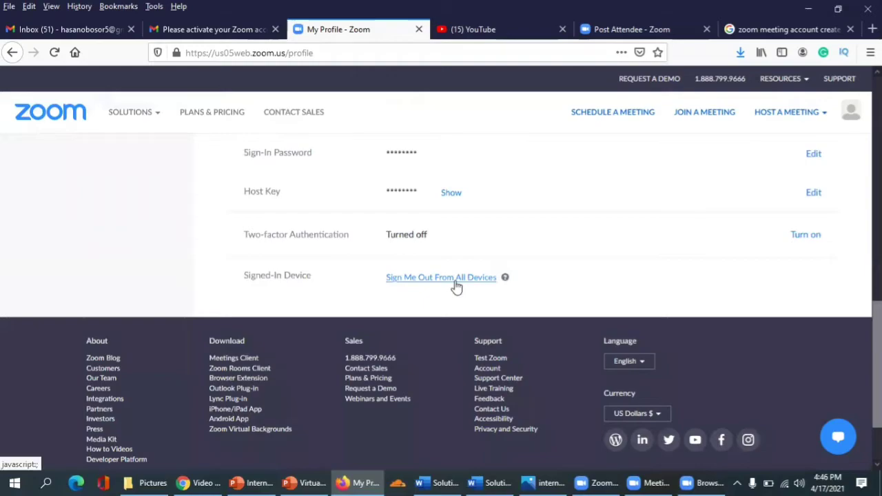
scroll(455, 285, up, 10)
scroll(455, 285, up, 3)
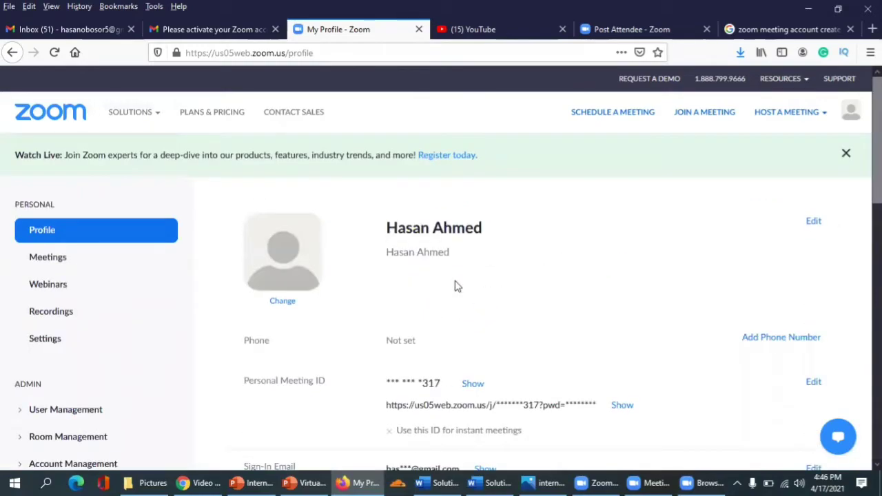
Step: Open Schedule a Meeting, close the Watch Live banner, and enter topic '70 min skills development'
click(618, 112)
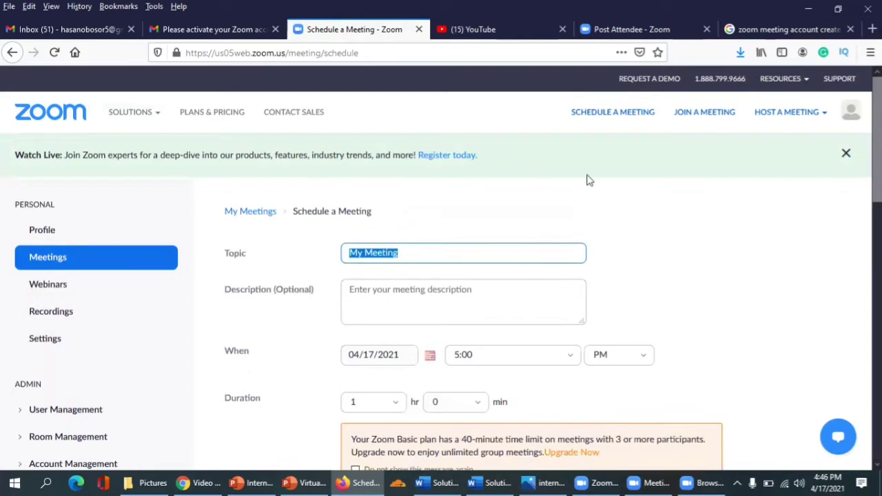
click(850, 157)
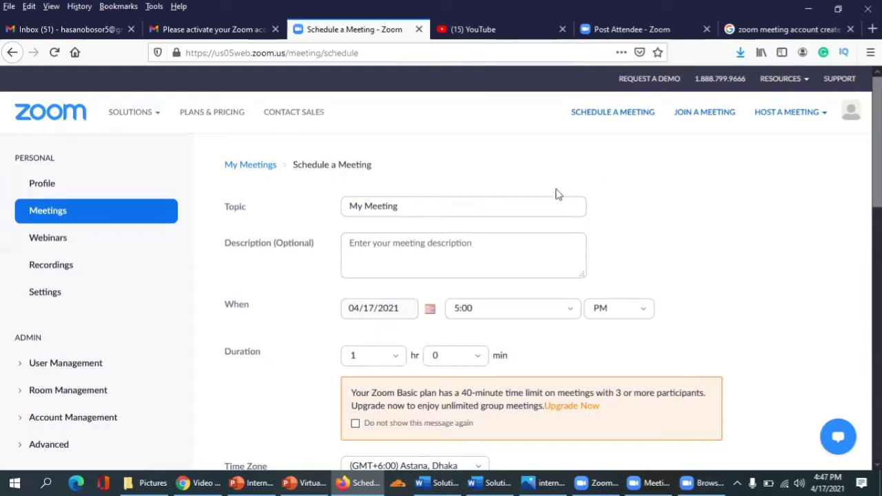
click(402, 210)
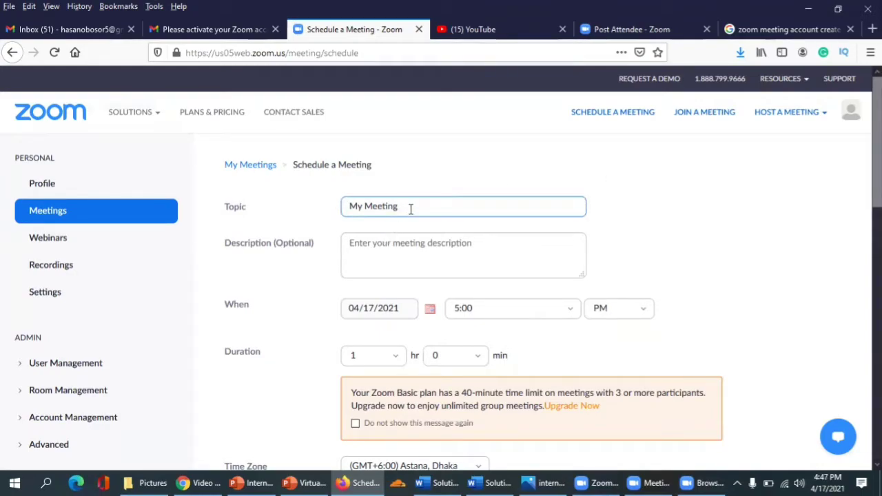
drag(410, 209, 328, 206)
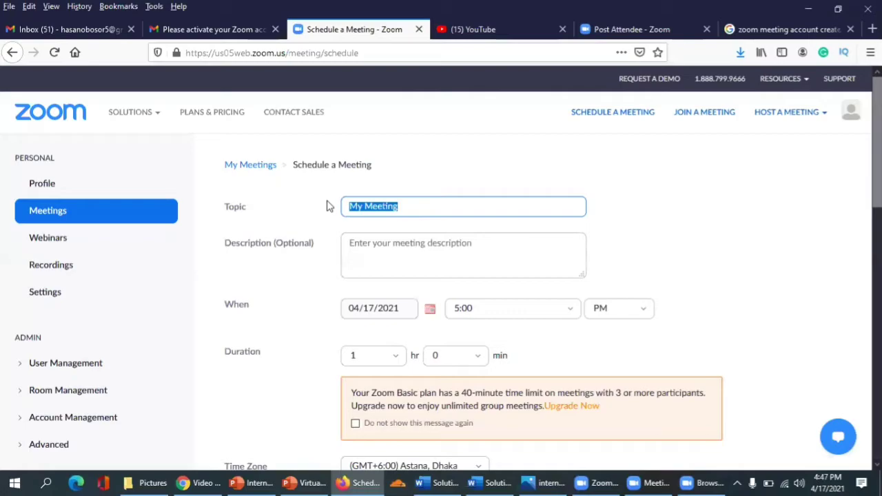
text(70 min sk)
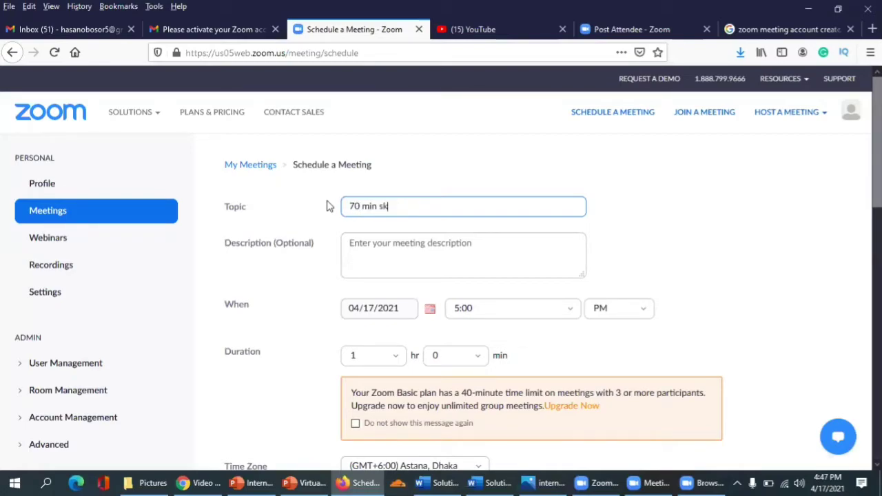
text(ills development)
click(354, 247)
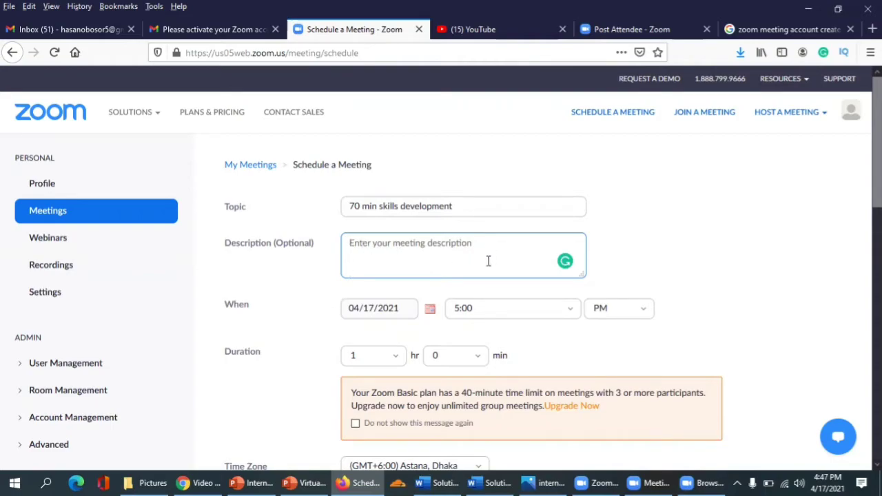
scroll(365, 321, down, 1)
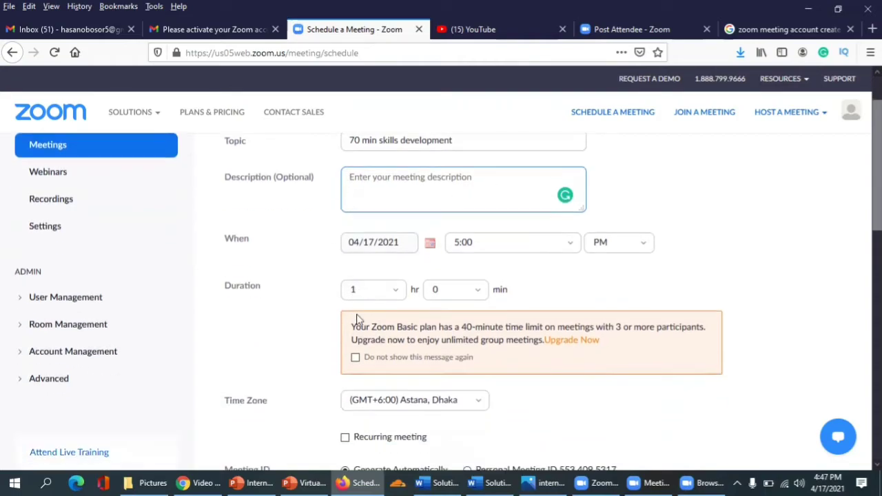
click(407, 244)
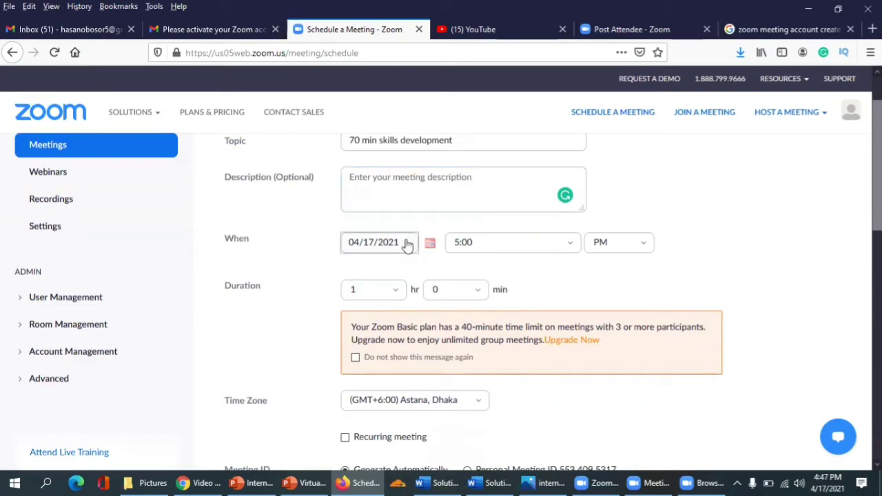
Step: Set the meeting date to April 18 with a 3:30 PM start time
click(430, 243)
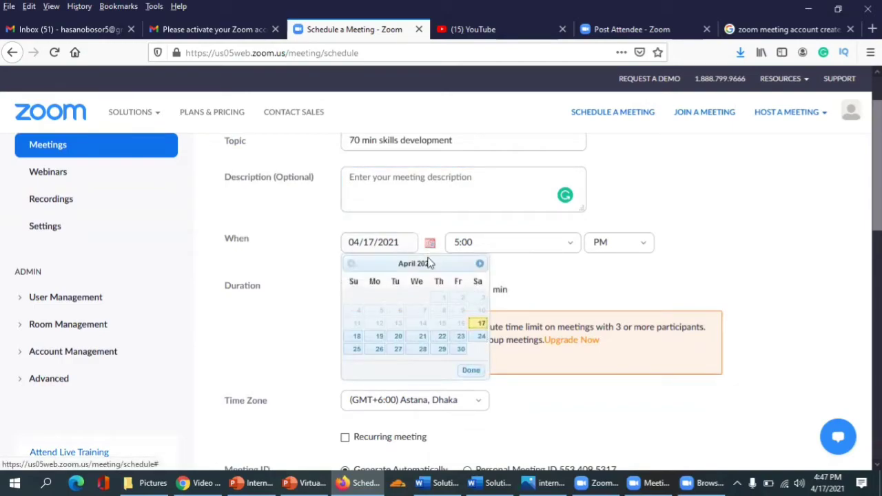
click(430, 246)
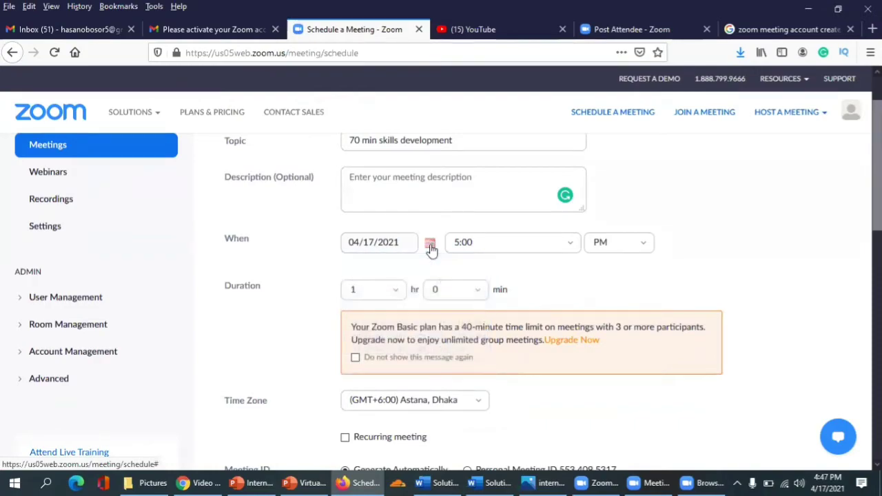
click(429, 247)
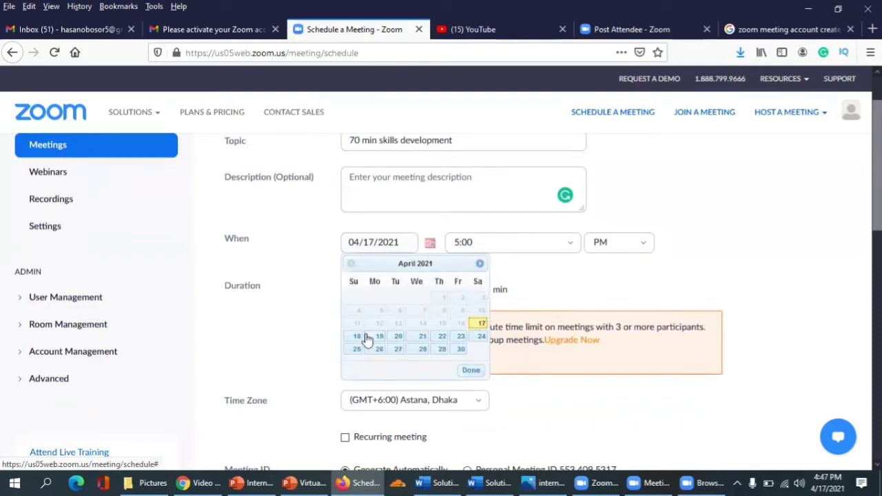
click(356, 336)
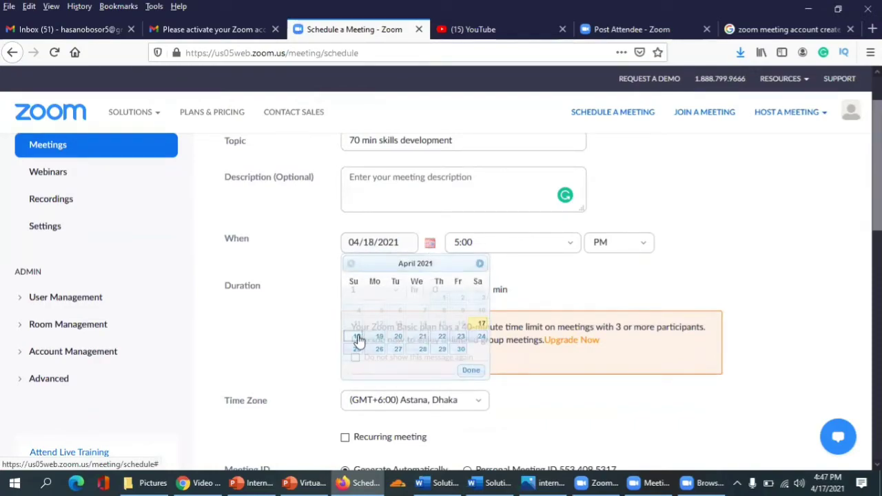
click(551, 242)
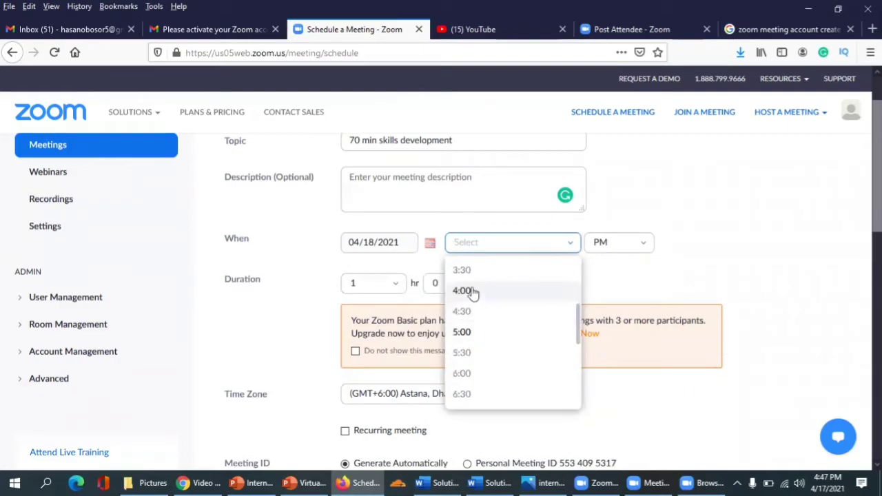
click(472, 272)
click(637, 247)
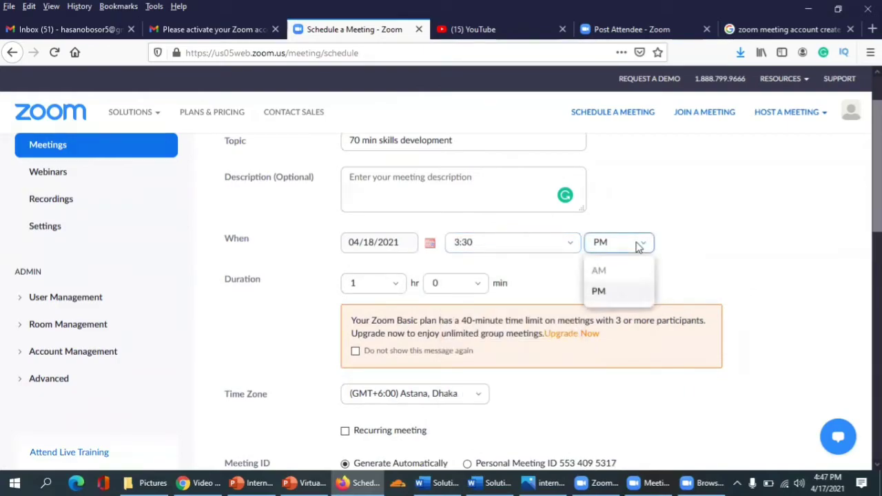
click(598, 291)
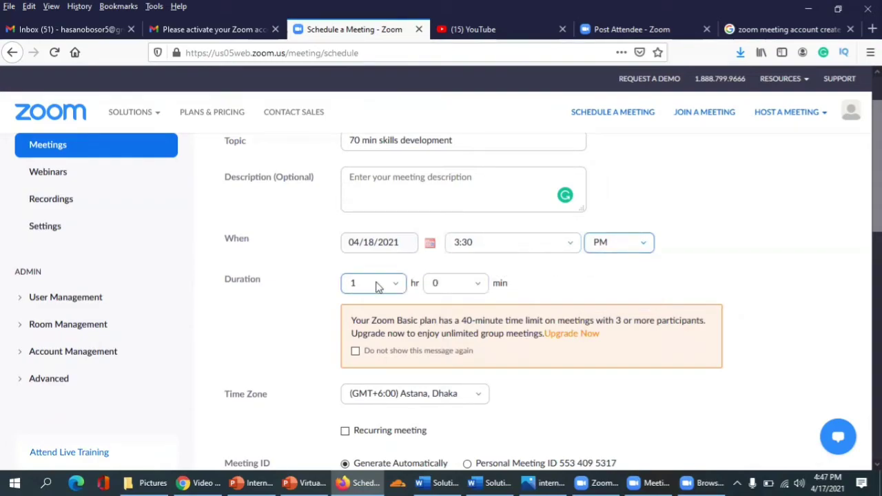
Step: Set the duration to 1 hour 0 minutes, noting the 40-minute limit warning
click(434, 288)
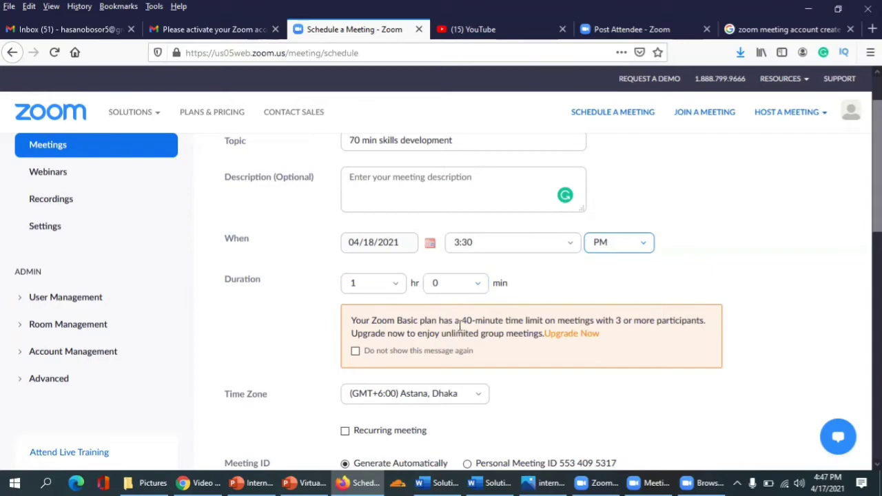
drag(460, 325, 474, 326)
scroll(473, 322, down, 2)
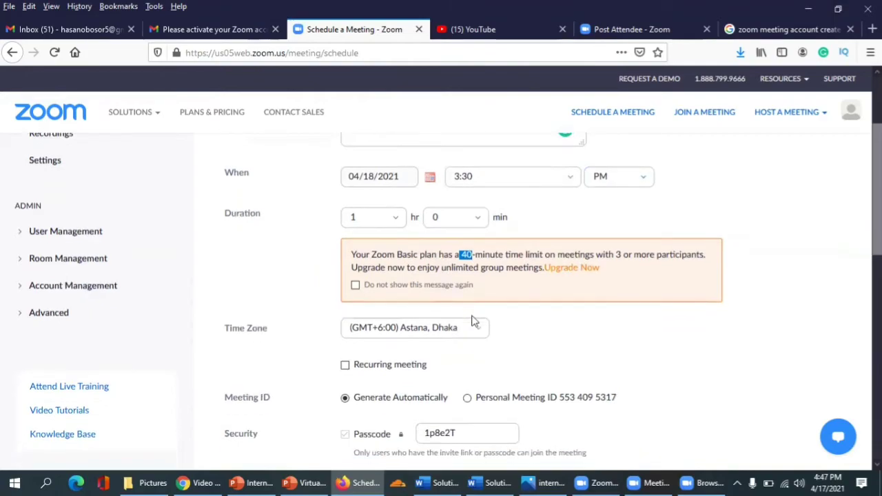
click(397, 221)
click(388, 246)
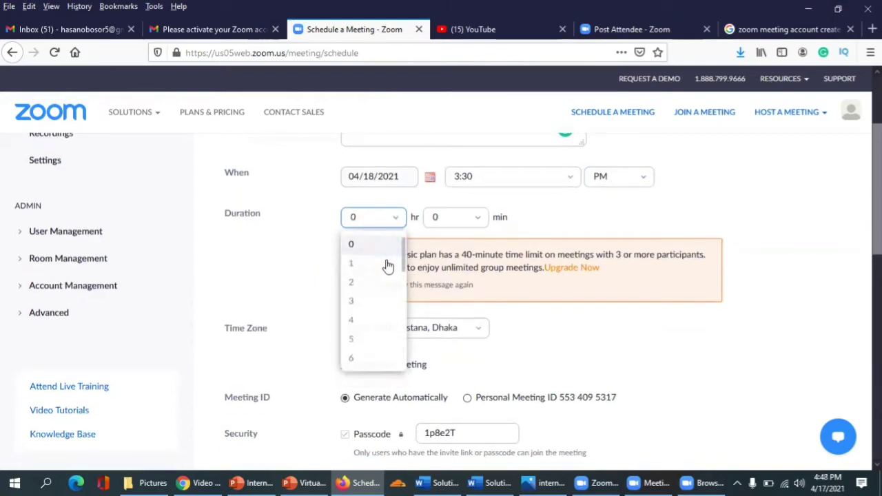
click(397, 219)
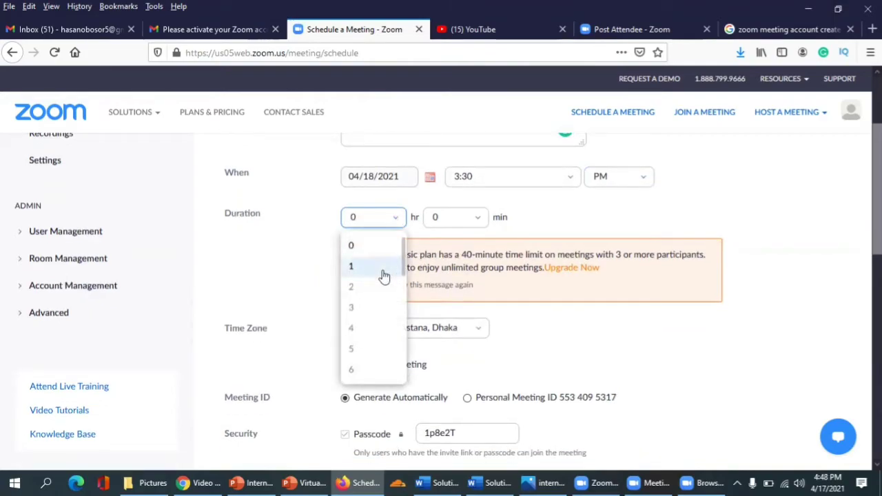
click(386, 263)
scroll(505, 241, down, 4)
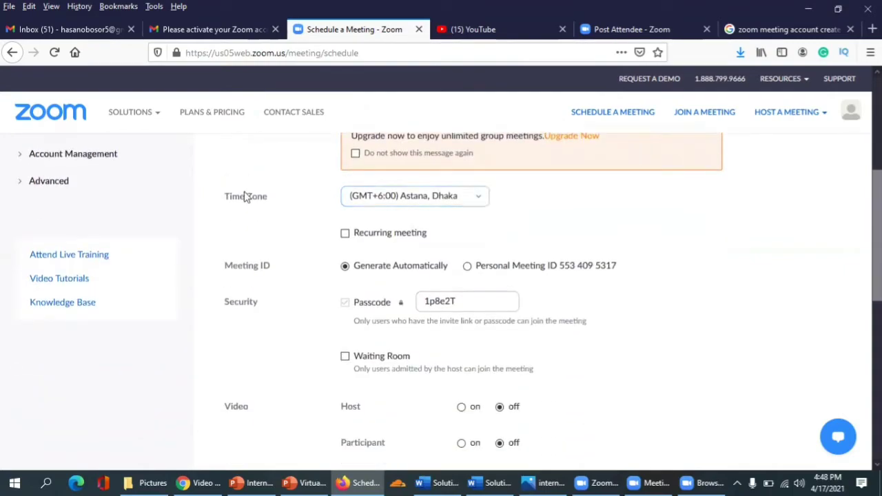
drag(223, 199, 266, 199)
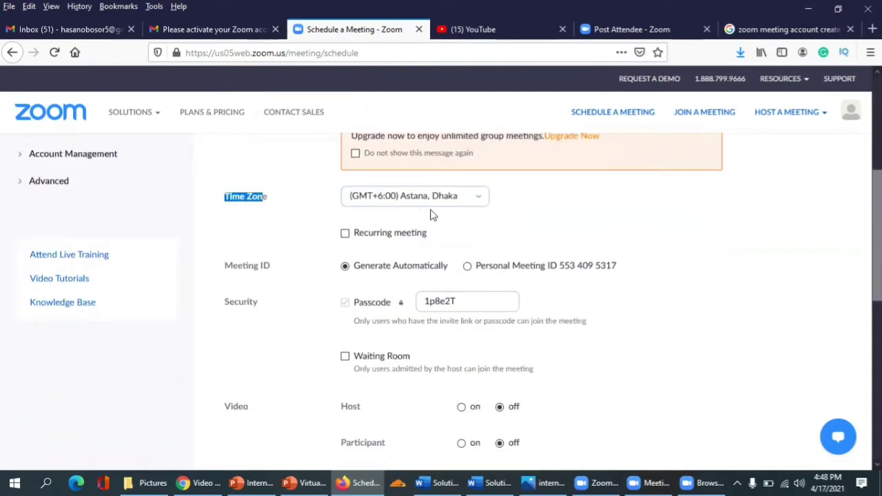
Step: Set the time zone to (GMT+6:00) Astana, Dhaka
click(477, 199)
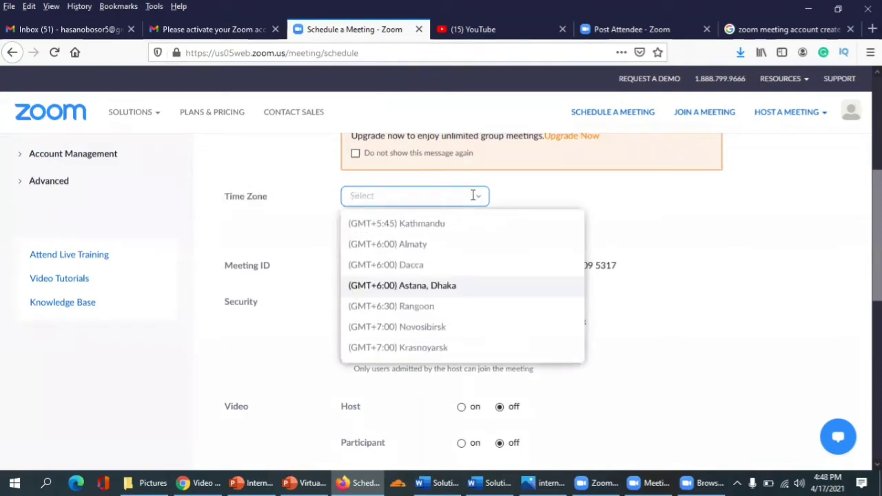
scroll(434, 274, up, 3)
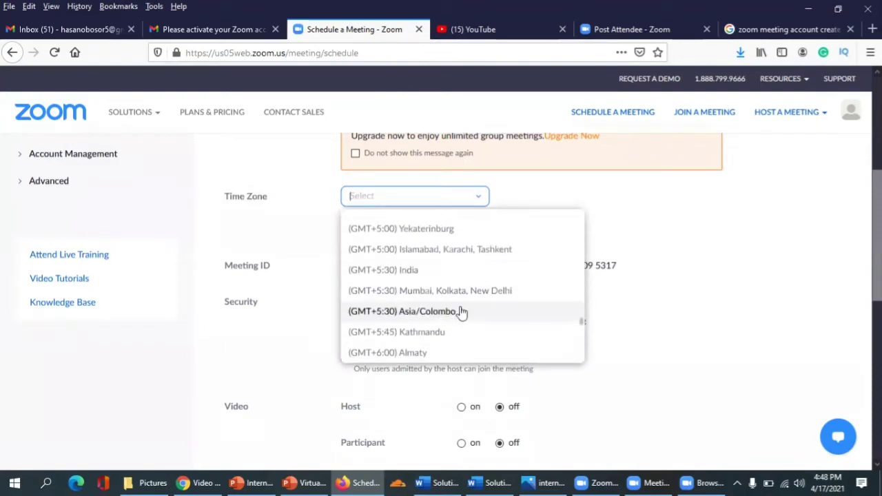
scroll(461, 311, down, 3)
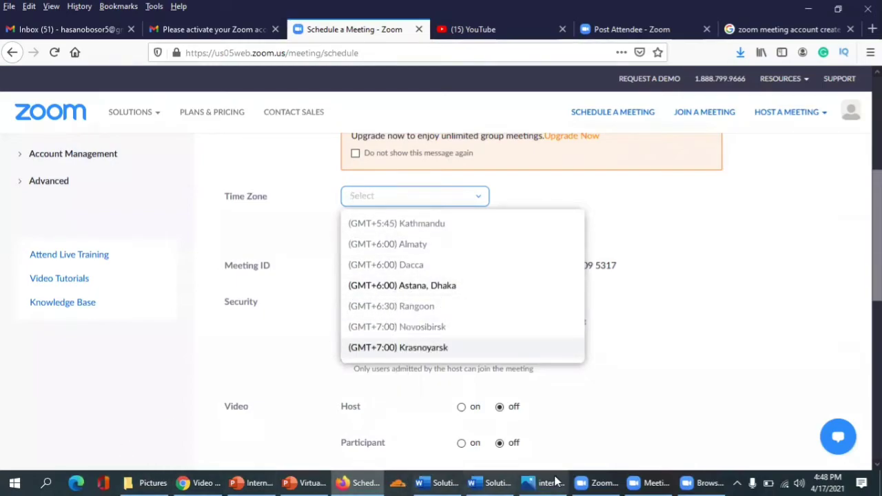
click(451, 293)
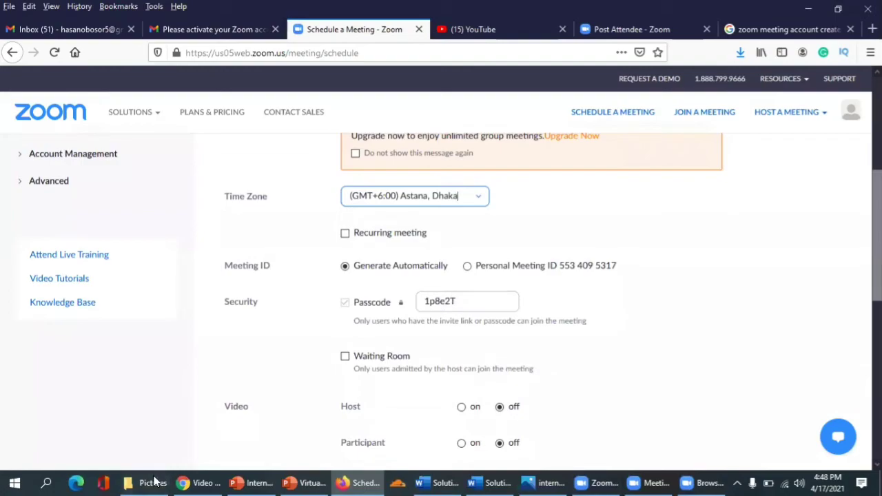
Step: Replace the generated meeting passcode with a custom passcode
click(464, 295)
key(BackSpace)
key(BackSpace)
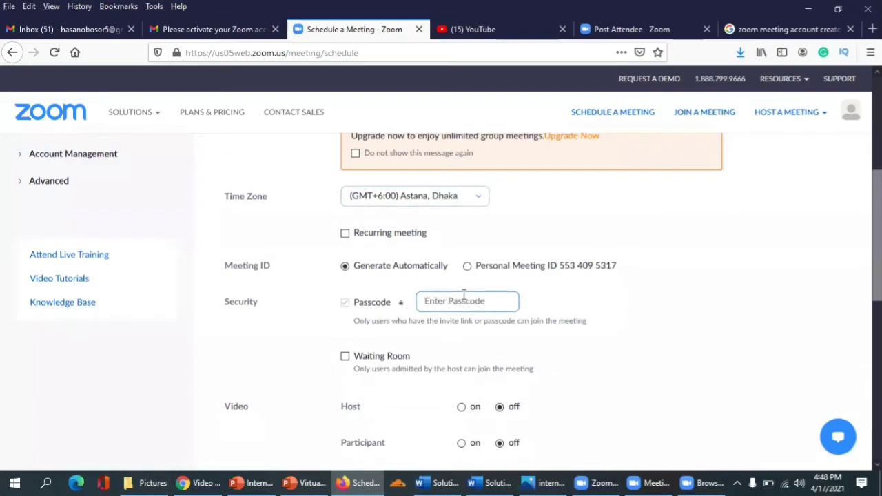
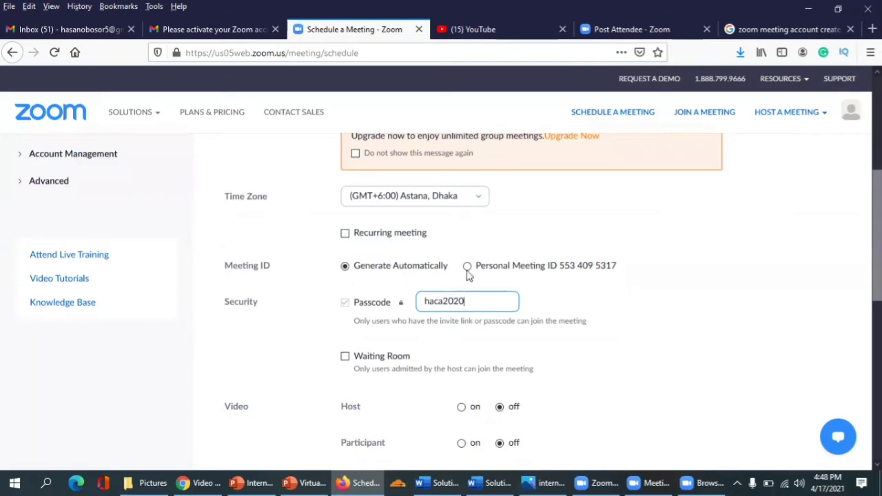
Step: Use the Personal Meeting ID as this meeting's ID
scroll(382, 274, down, 1)
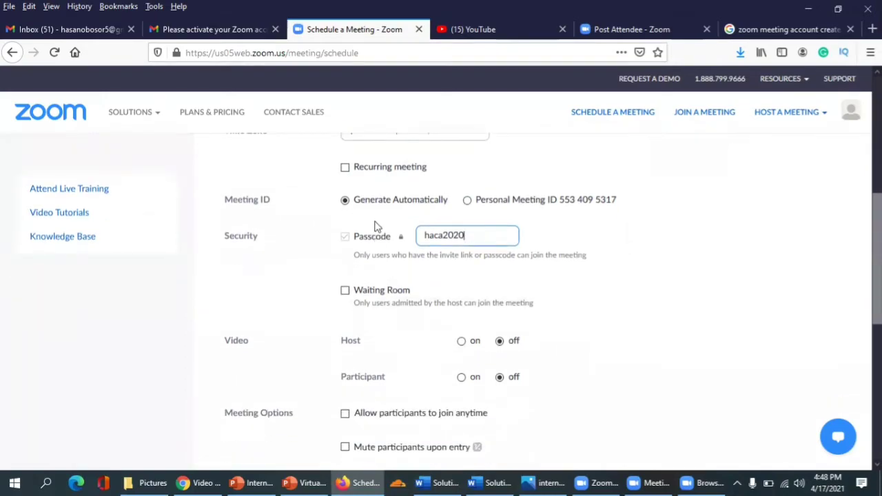
scroll(378, 272, up, 1)
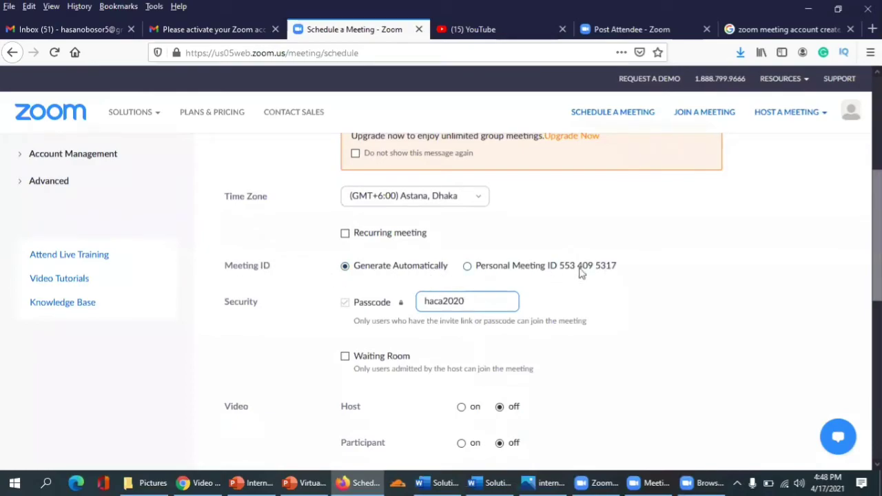
mouse_move(559, 269)
mouse_down()
mouse_move(622, 269)
mouse_move(566, 271)
mouse_up()
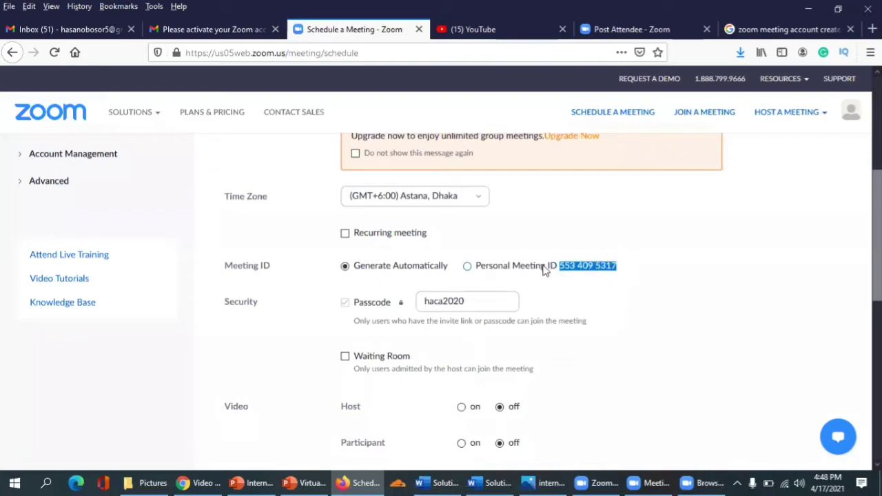
click(542, 268)
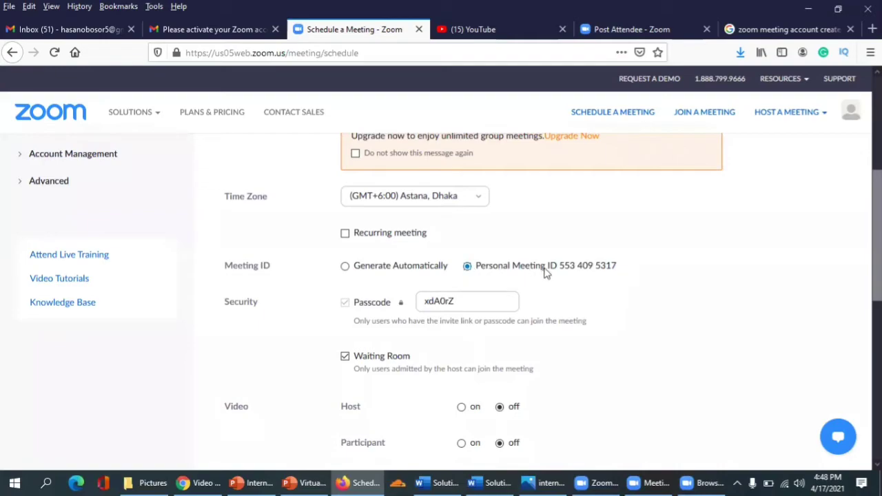
drag(559, 271, 618, 274)
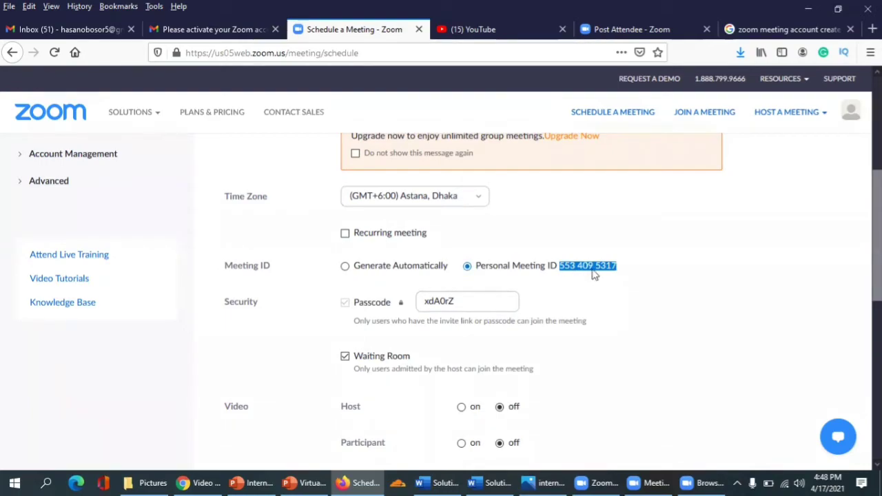
click(372, 268)
Step: Toggle the Waiting Room option so it is left off
scroll(530, 290, down, 1)
click(374, 295)
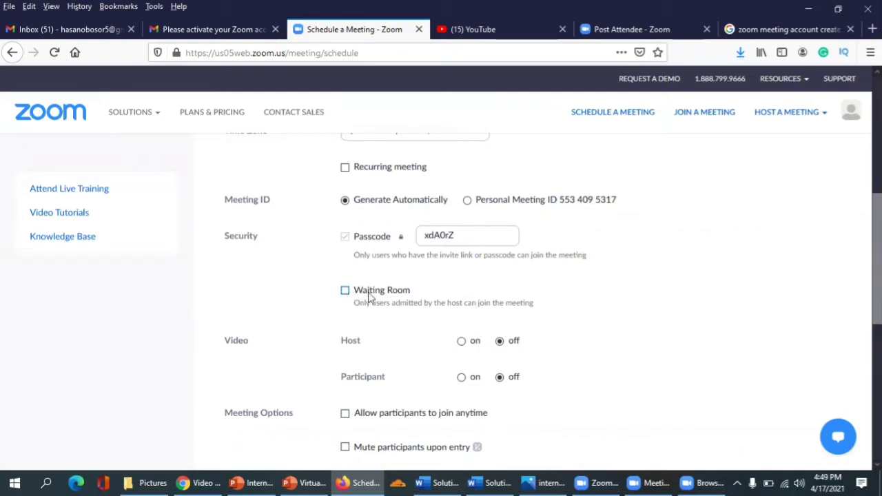
scroll(351, 300, down, 3)
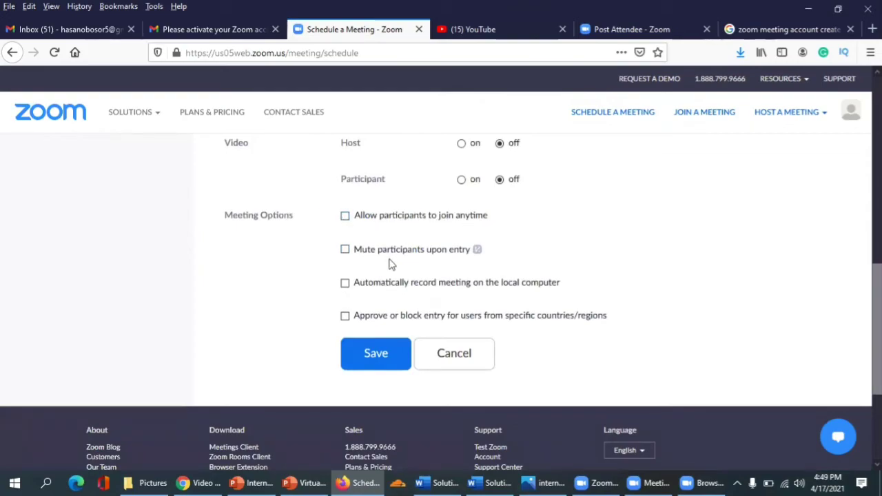
Step: Enable automatic local recording and dismiss the country/region restrictions dialog without enabling it
click(345, 283)
click(346, 317)
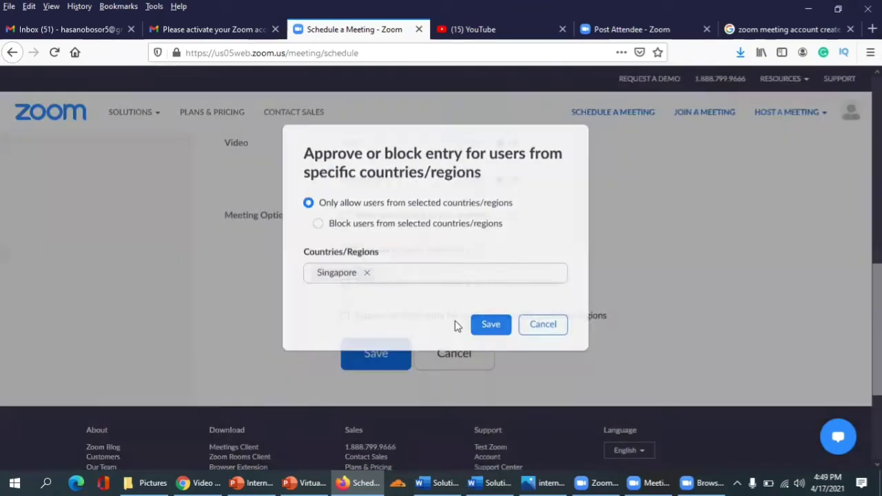
click(346, 316)
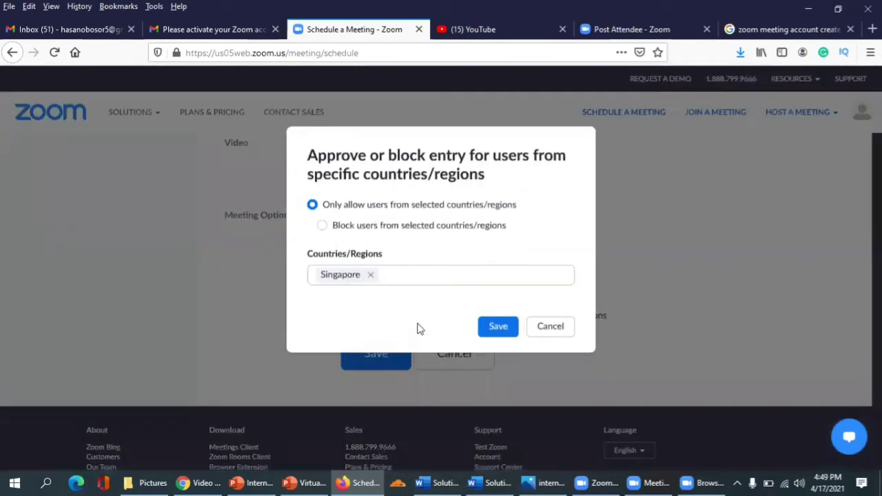
click(541, 332)
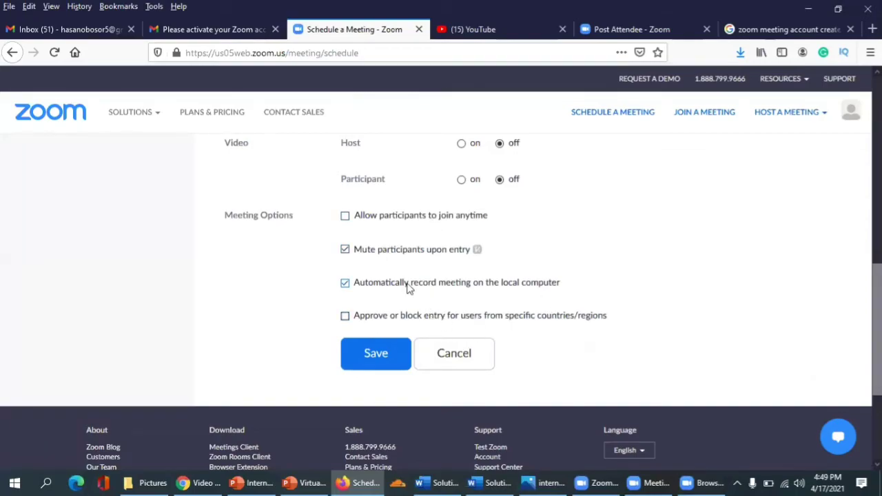
scroll(407, 288, down, 3)
scroll(453, 285, up, 7)
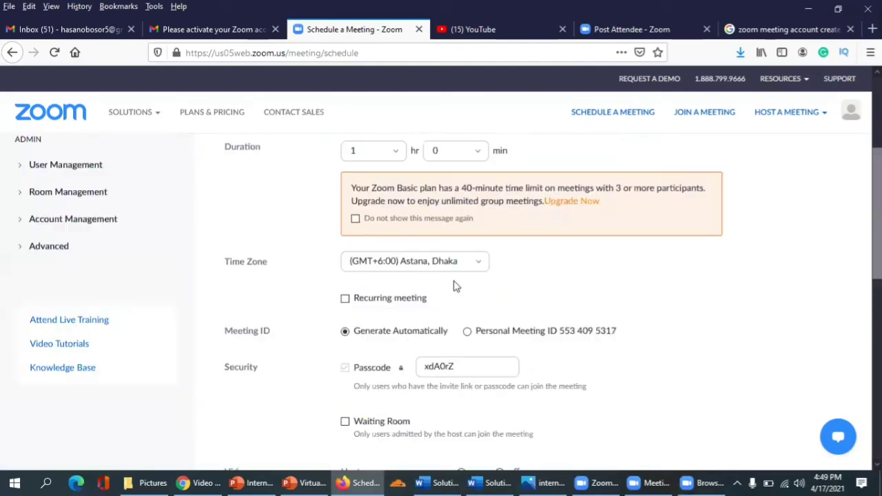
scroll(453, 285, up, 3)
scroll(453, 286, down, 2)
scroll(359, 269, up, 2)
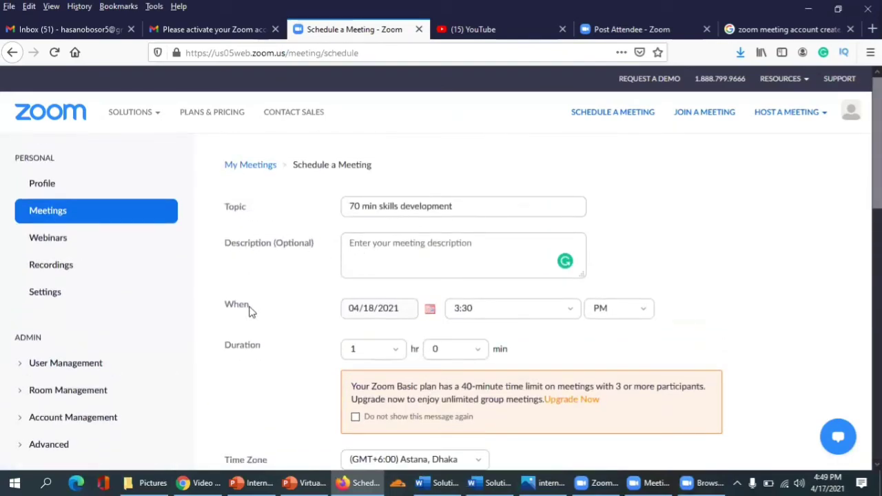
scroll(254, 328, down, 3)
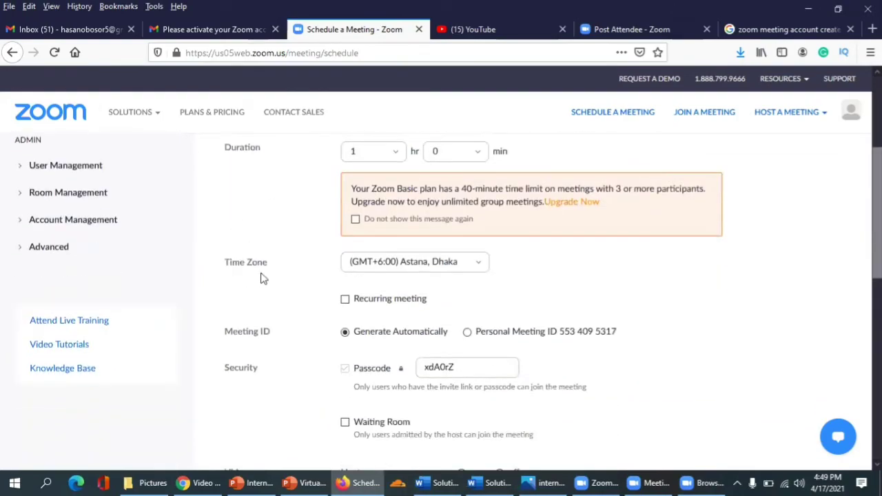
scroll(276, 303, down, 1)
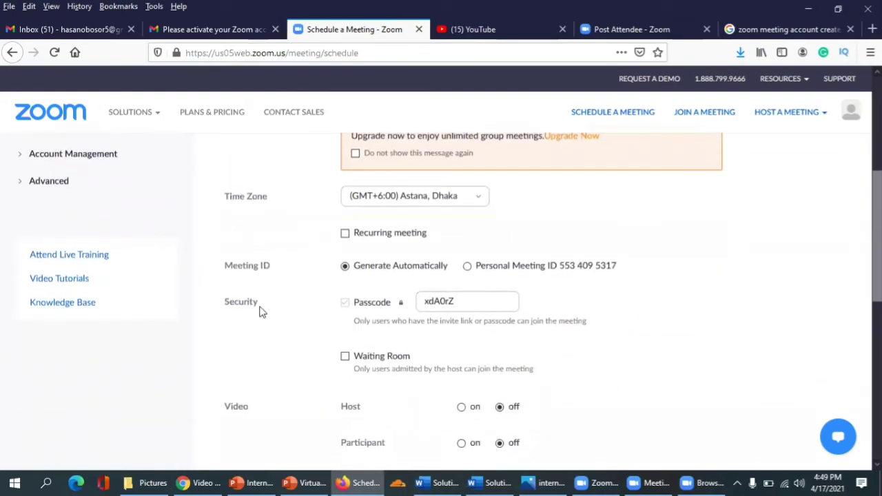
scroll(260, 312, down, 2)
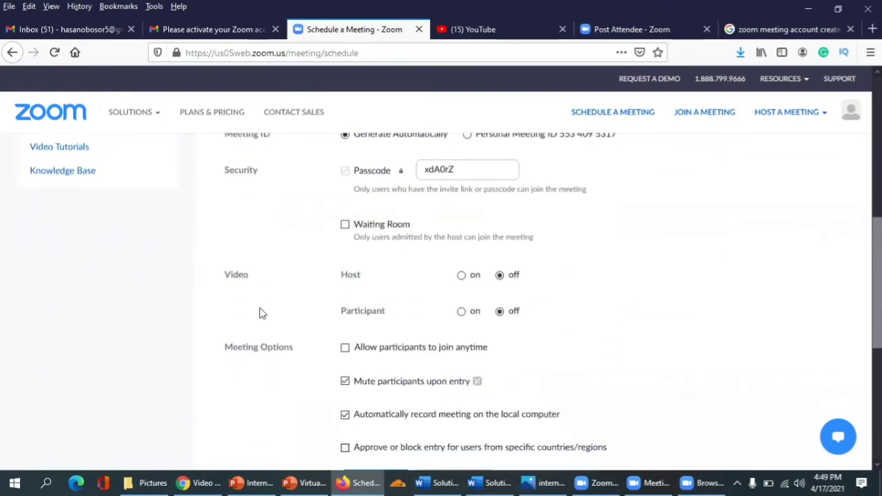
Step: Turn host and participant video on, allow joining anytime, and save the meeting
click(461, 275)
click(462, 312)
scroll(468, 283, down, 3)
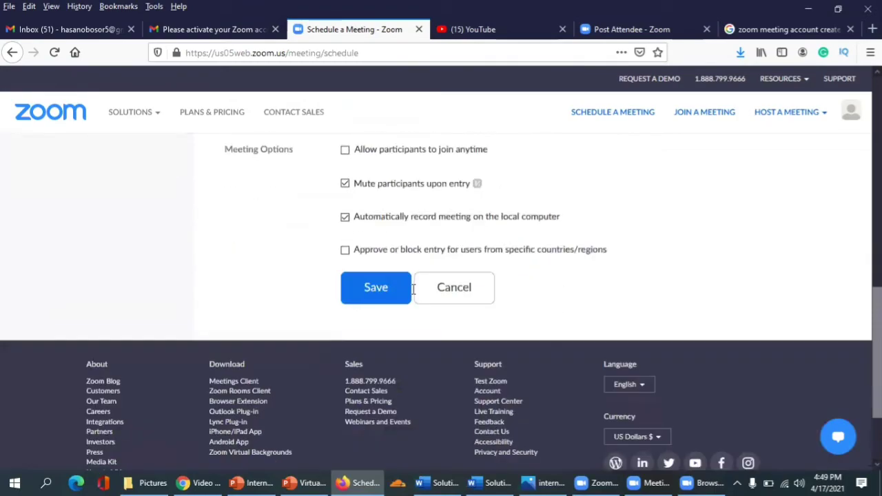
click(345, 150)
click(385, 288)
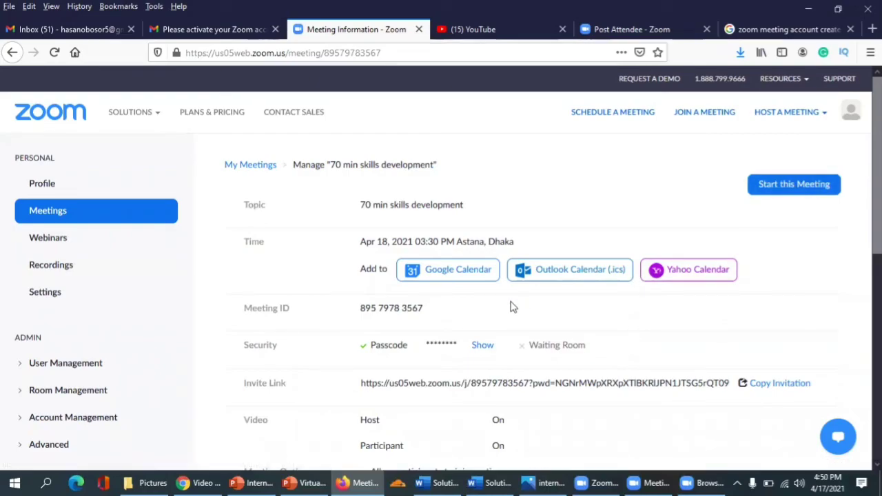
Step: Copy the full meeting invitation to the clipboard and close the invitation window
scroll(566, 329, down, 2)
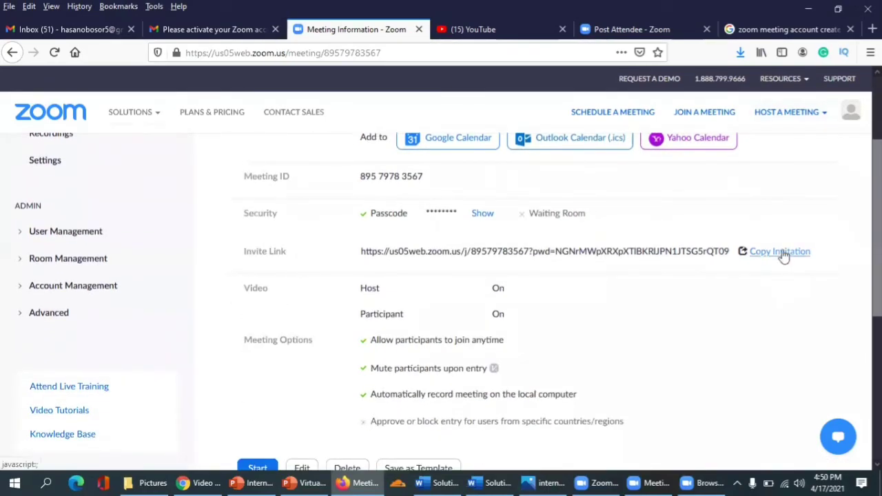
click(781, 252)
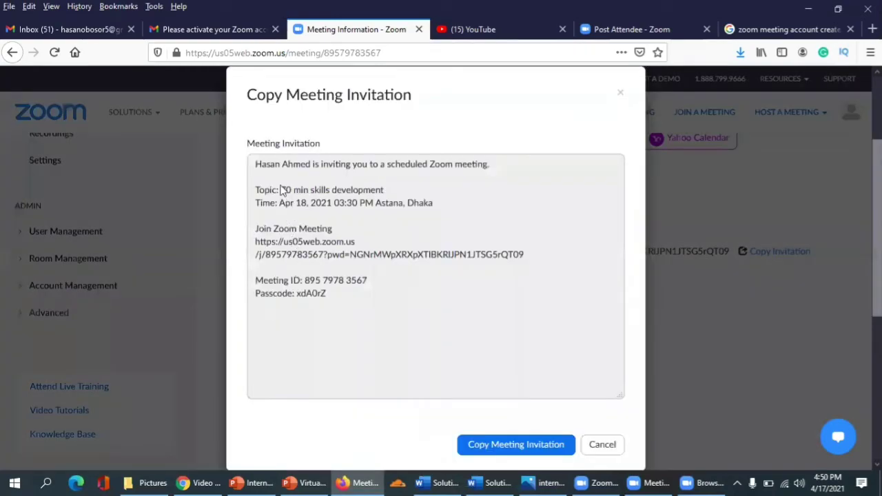
scroll(363, 238, down, 2)
scroll(363, 238, down, 1)
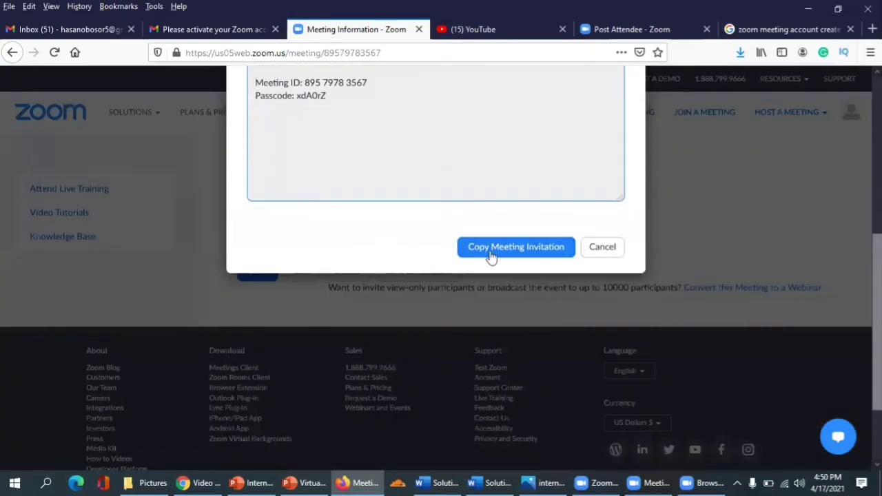
click(498, 248)
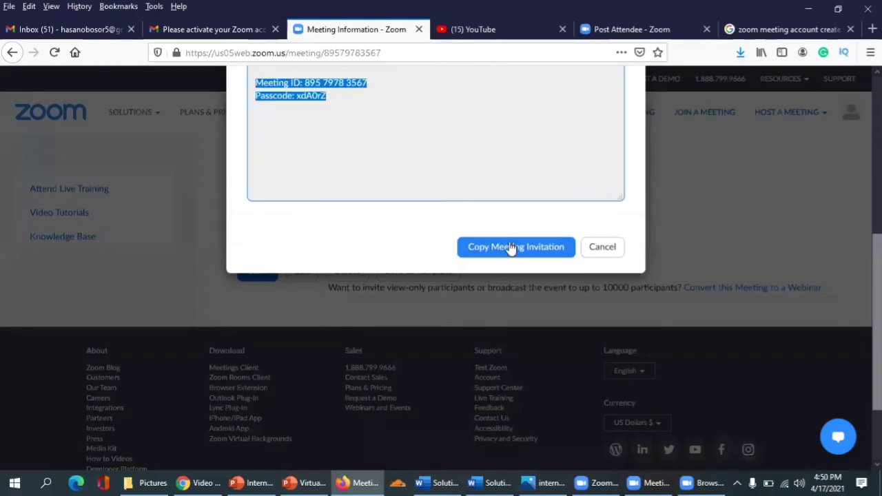
scroll(437, 179, up, 3)
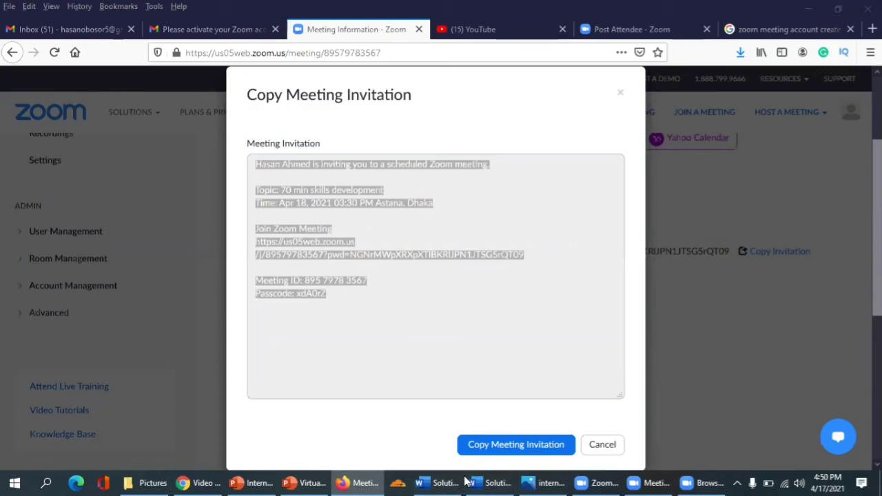
click(613, 444)
Step: Switch to the 'Internet Efficiency' PowerPoint presentation
scroll(433, 344, up, 2)
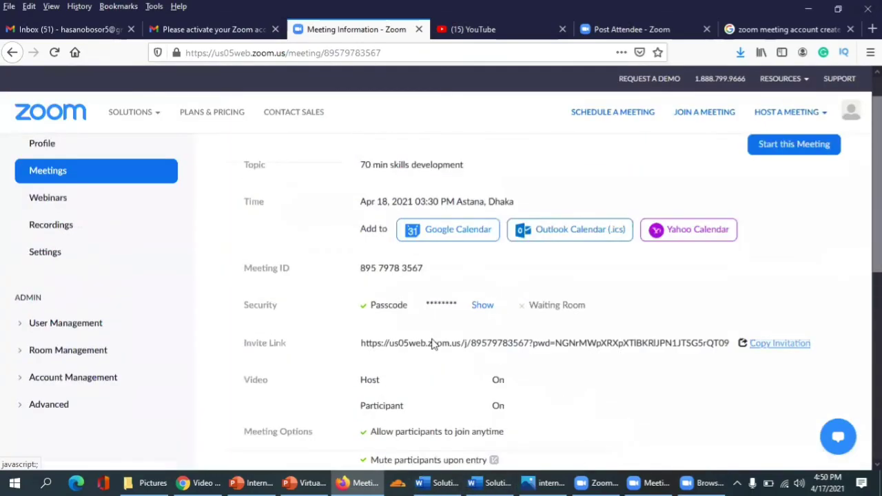
scroll(433, 345, up, 1)
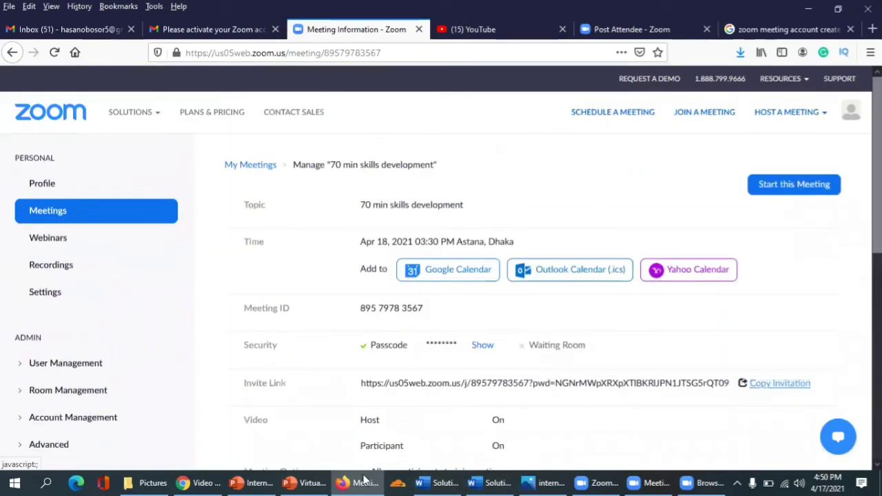
key(alt+Tab)
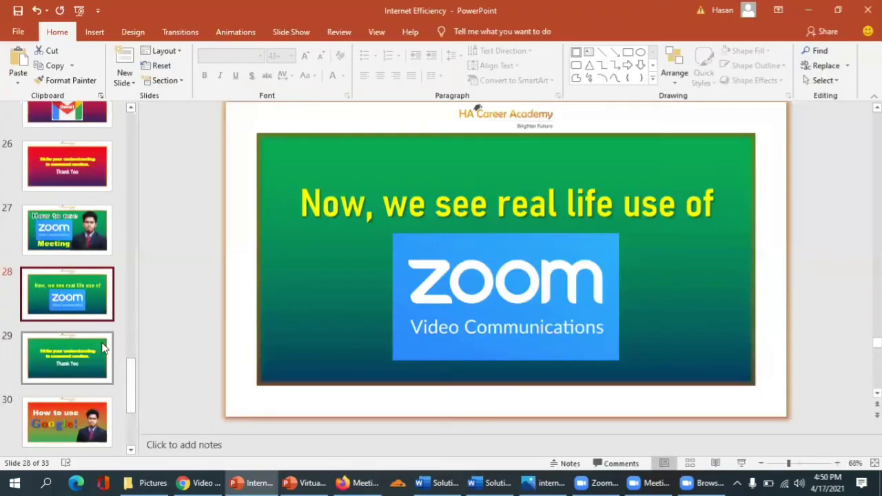